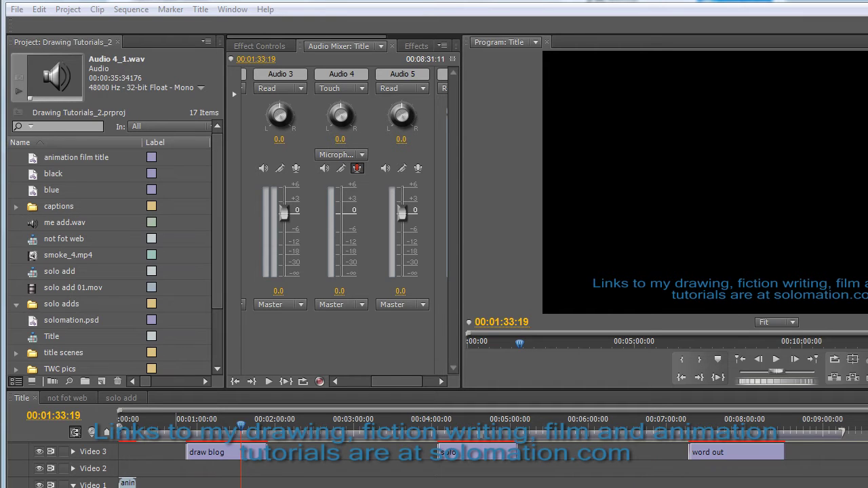
Step: Open Control Panel from the Start menu and bring its window fully on screen
key("super")
left_click(20, 408)
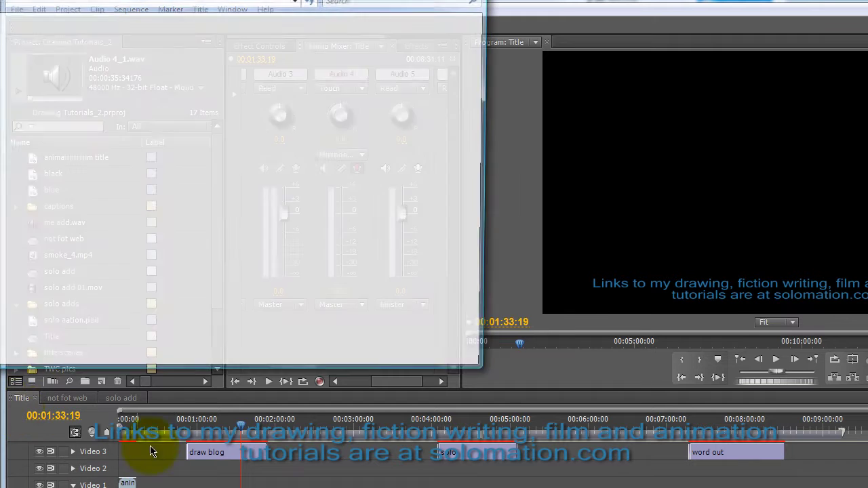
left_click_drag(224, 1, 287, 47)
left_click(234, 329)
left_click_drag(548, 204, 549, 288)
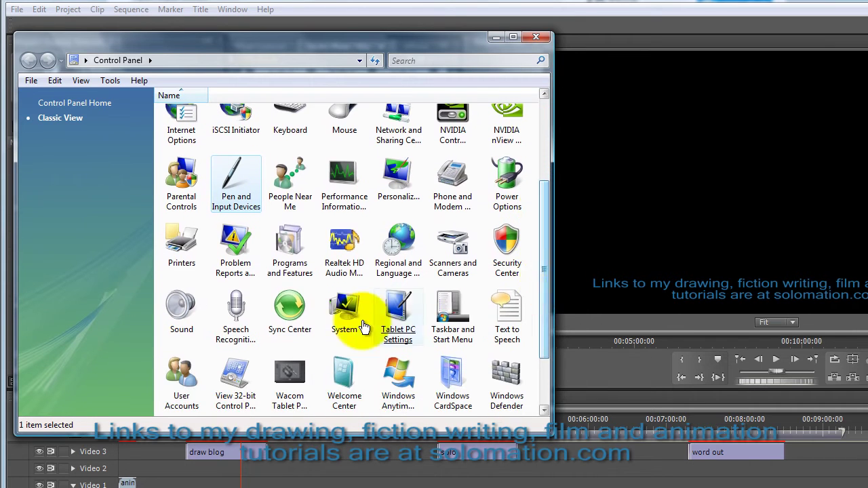
Step: Open the Sound settings and show the Recording tab listing the AT2020 USB microphone
left_click(175, 322)
double_click(175, 322)
left_click_drag(145, 1, 249, 100)
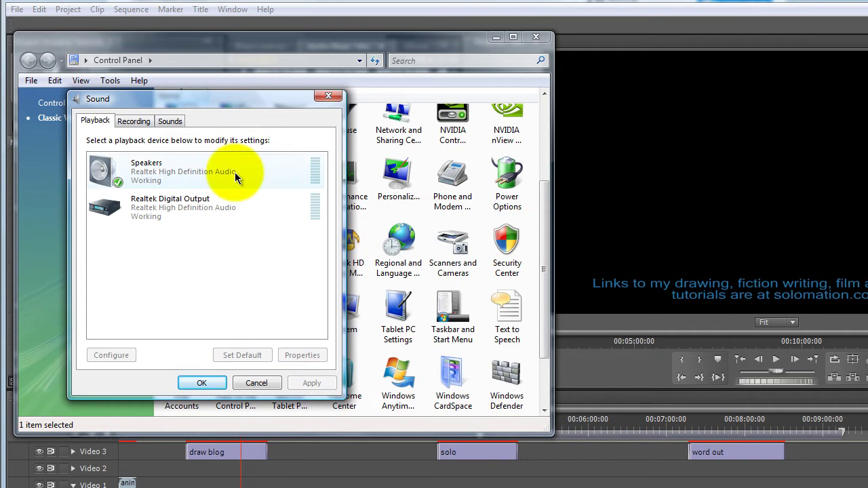
left_click_drag(242, 99, 392, 66)
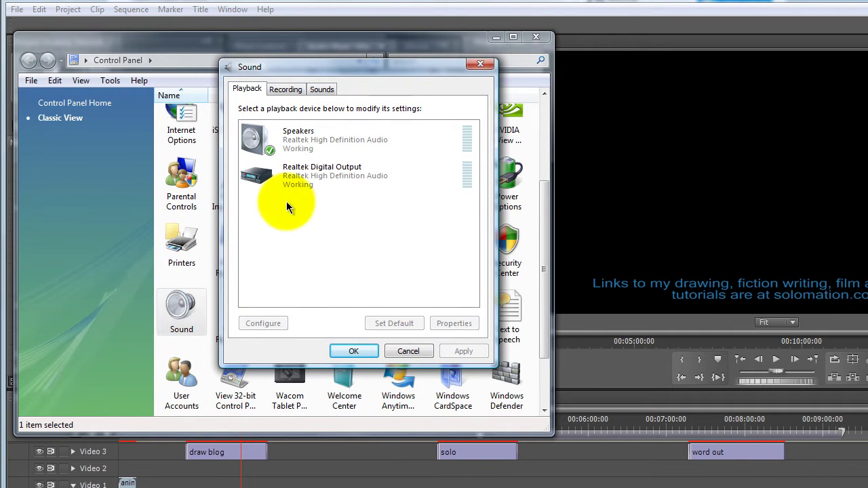
left_click(284, 89)
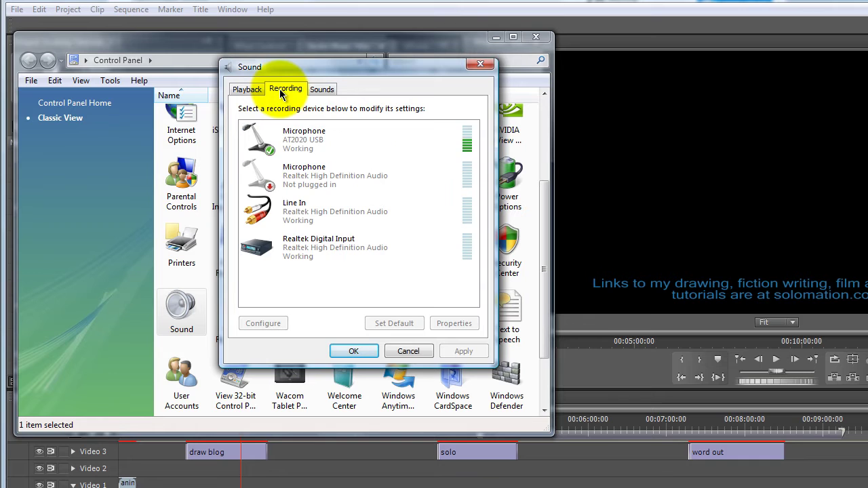
left_click(292, 147)
right_click(293, 143)
left_click(335, 226)
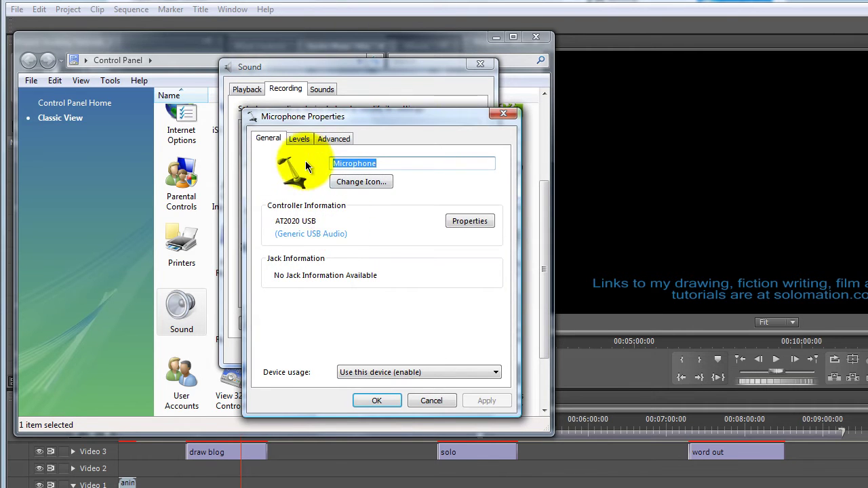
left_click(299, 139)
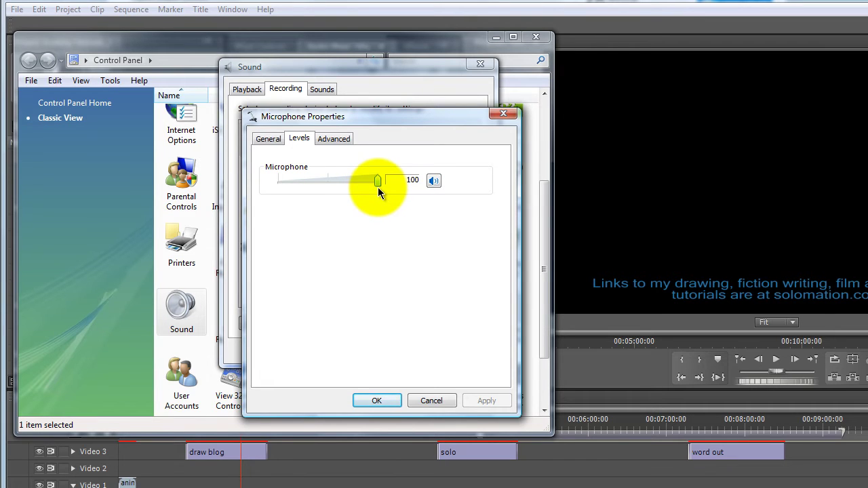
left_click(502, 115)
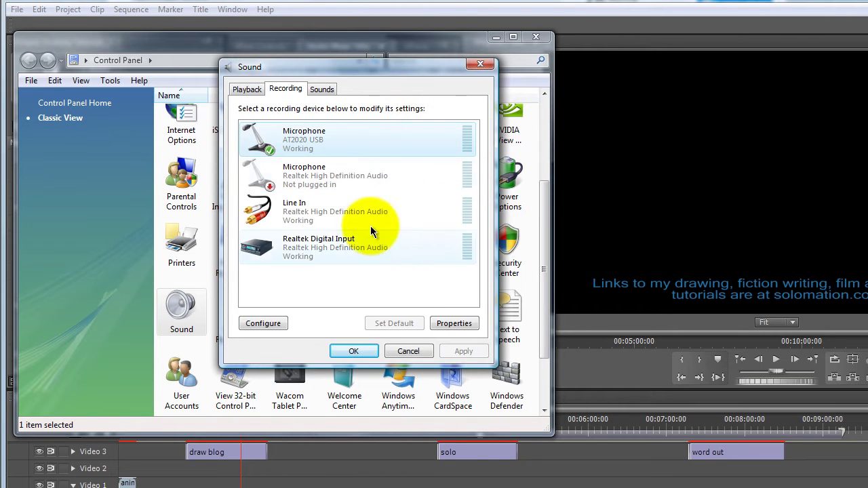
Step: Keep the AT2020 microphone at 1 channel, 16 bit, 44100 Hz and allow exclusive mode
right_click(294, 141)
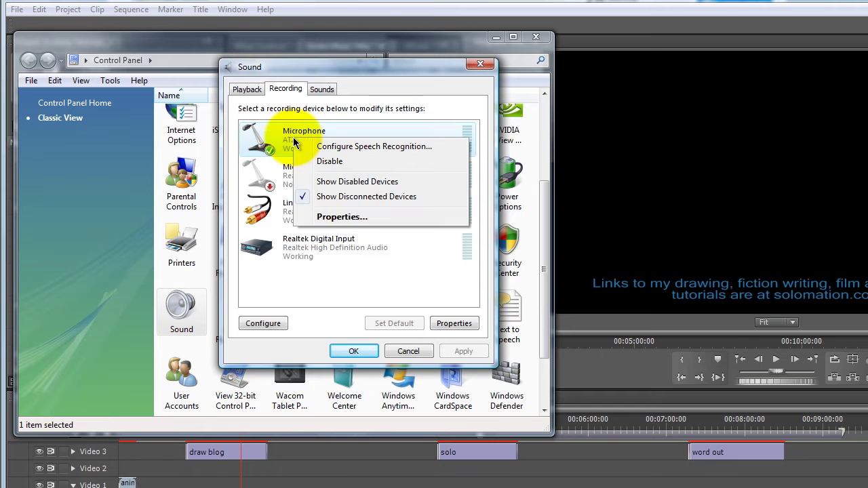
left_click(356, 217)
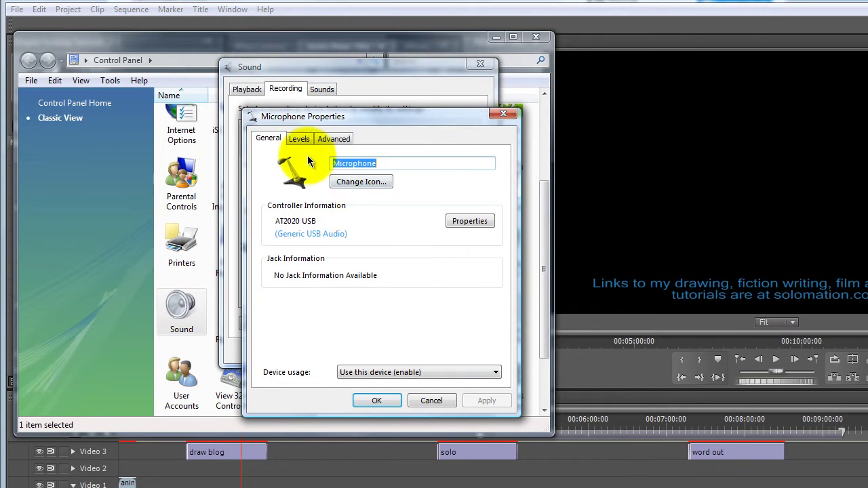
left_click(331, 139)
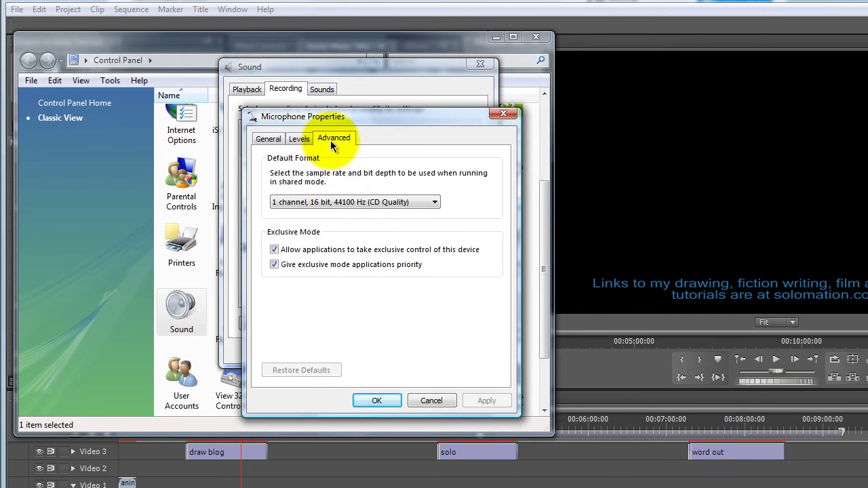
left_click(435, 203)
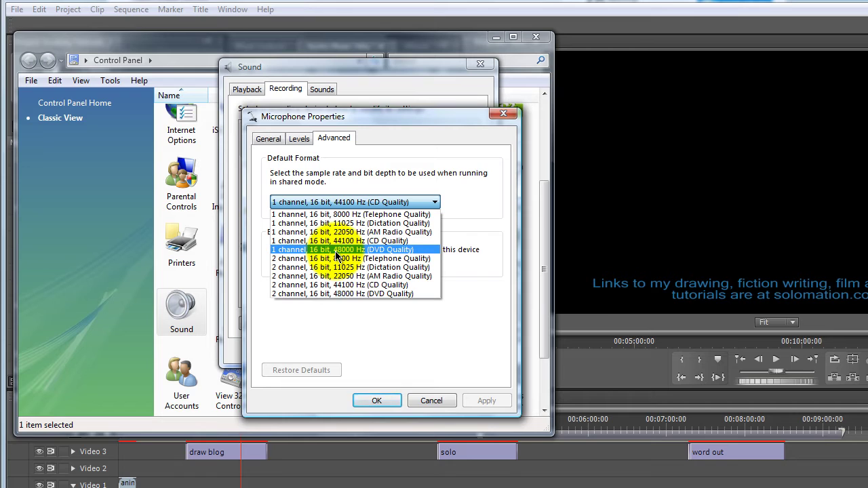
left_click(439, 350)
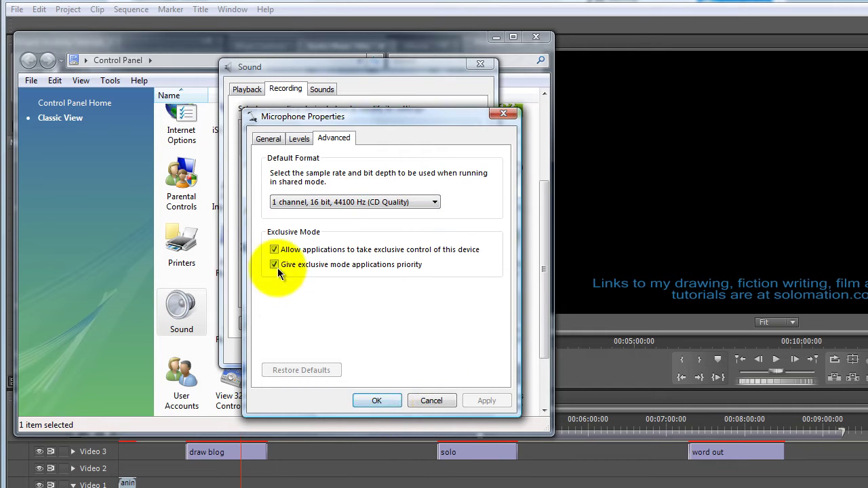
left_click(274, 250)
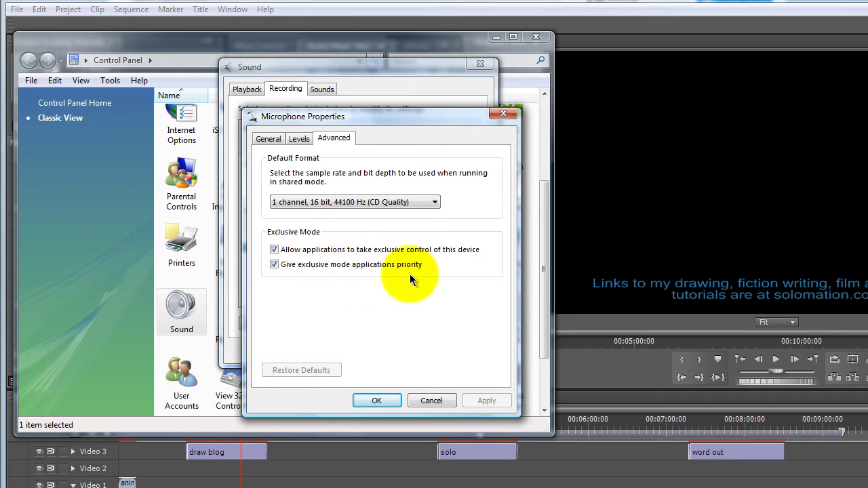
Step: Confirm the microphone and Sound settings, then close Control Panel
left_click(377, 401)
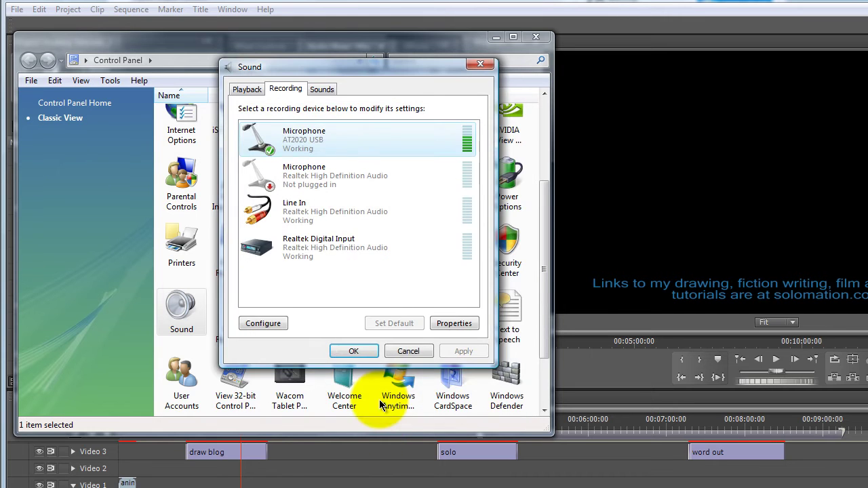
left_click(354, 353)
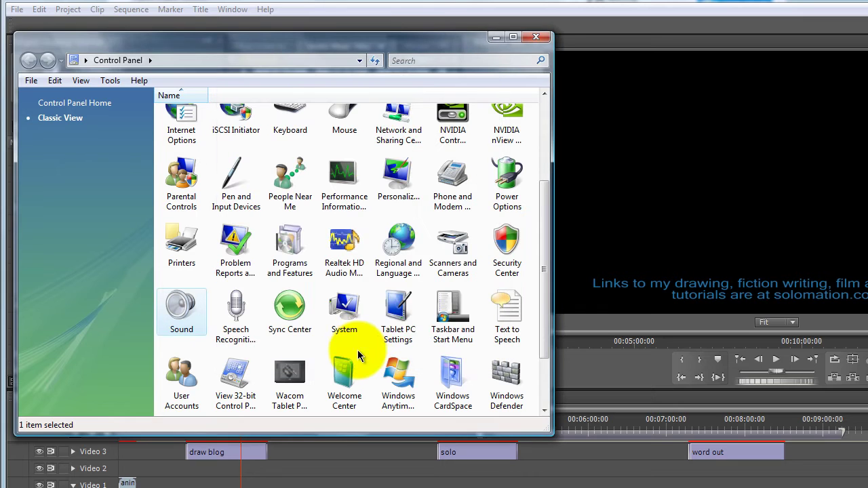
left_click(535, 38)
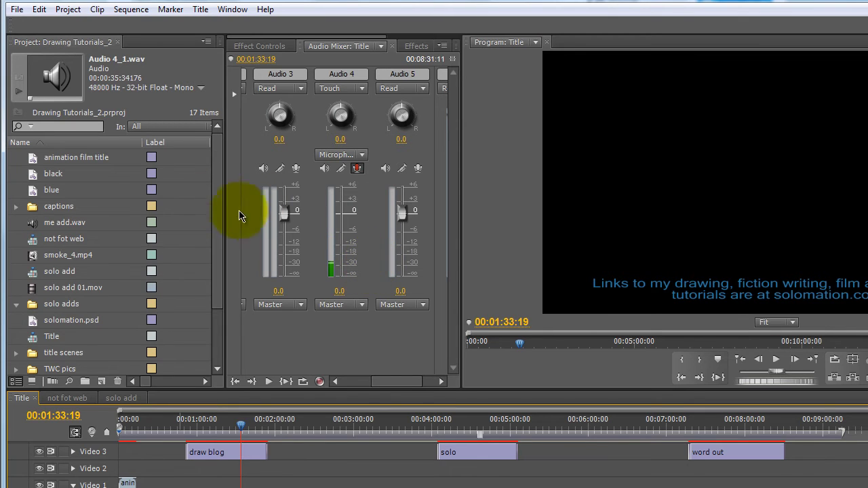
Step: Keep Premiere Pro WDM Sound in Audio Hardware preferences and enable the AT2020 USB microphone input
left_click(38, 10)
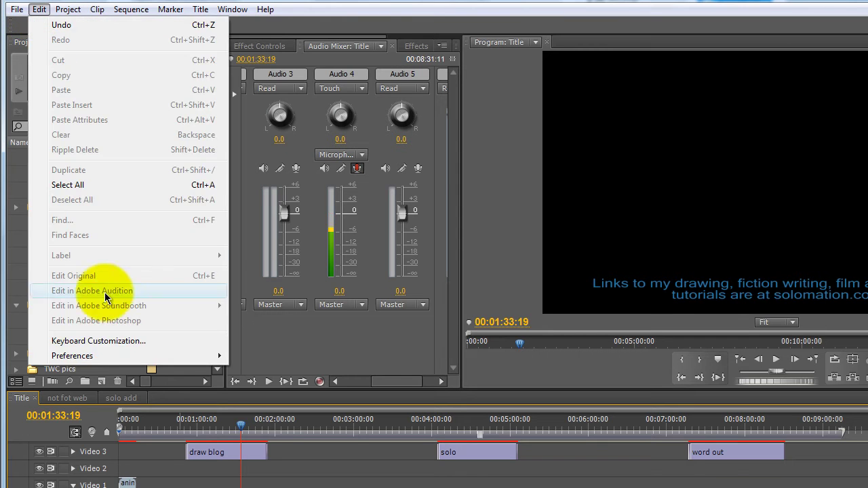
mouse_move(123, 354)
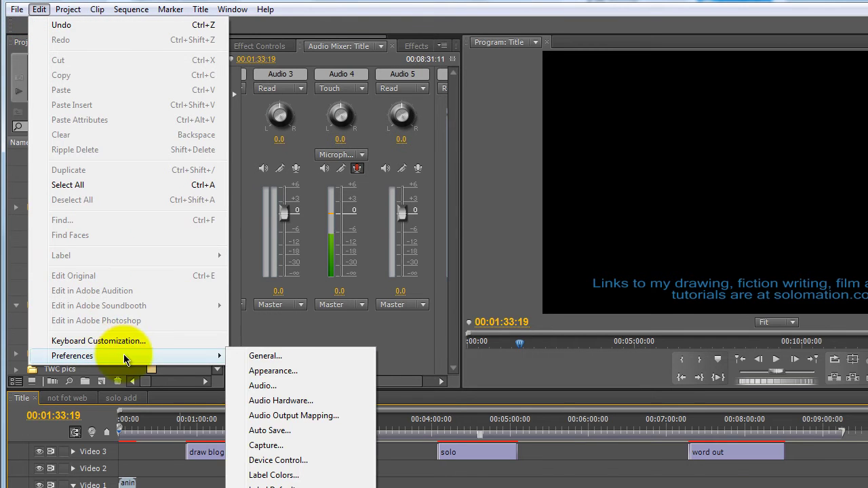
left_click(272, 402)
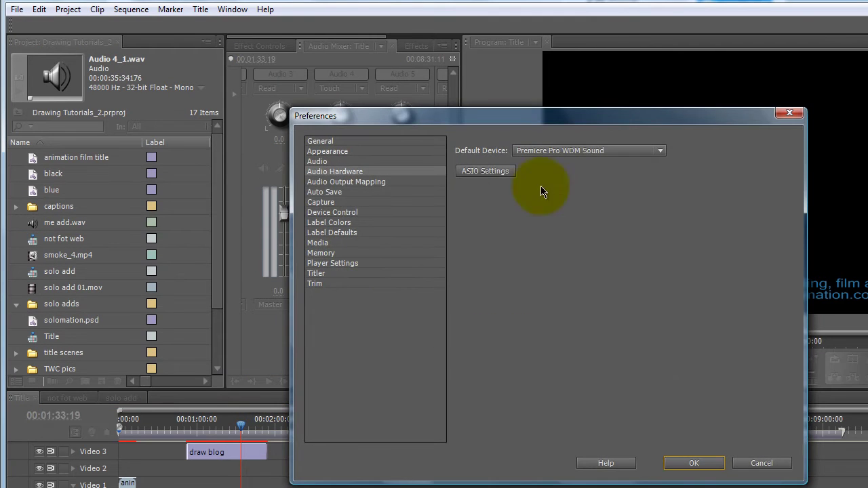
left_click(661, 151)
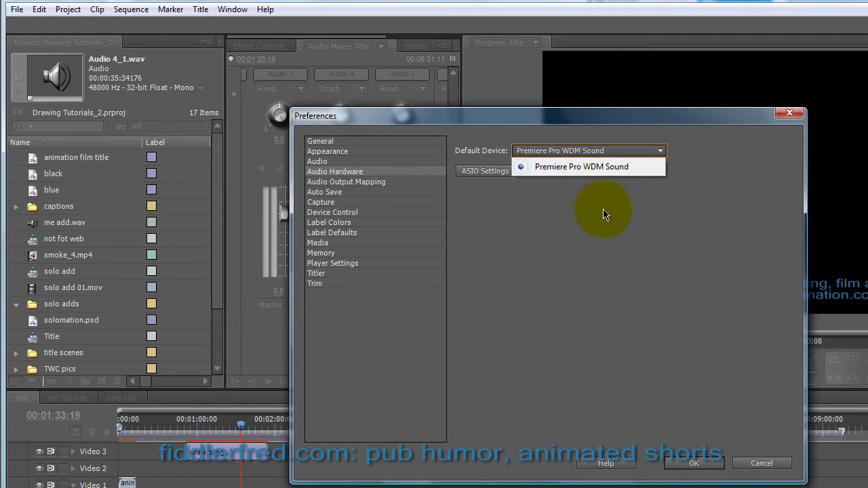
left_click(590, 166)
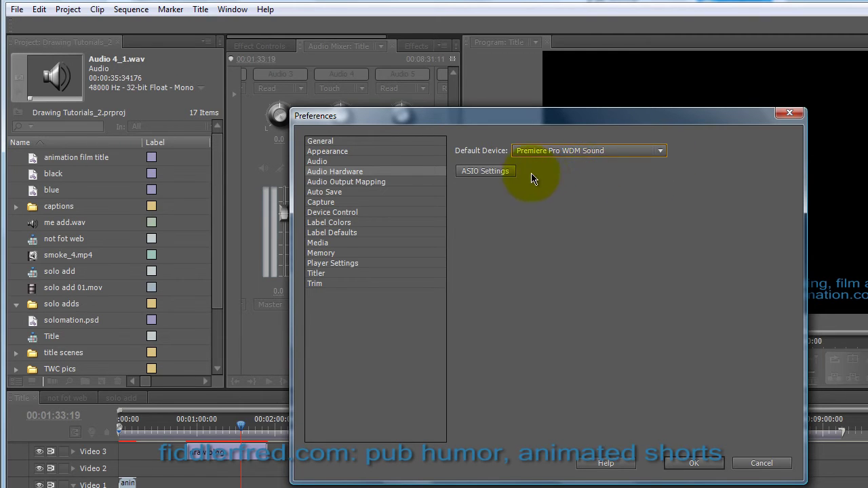
left_click(483, 173)
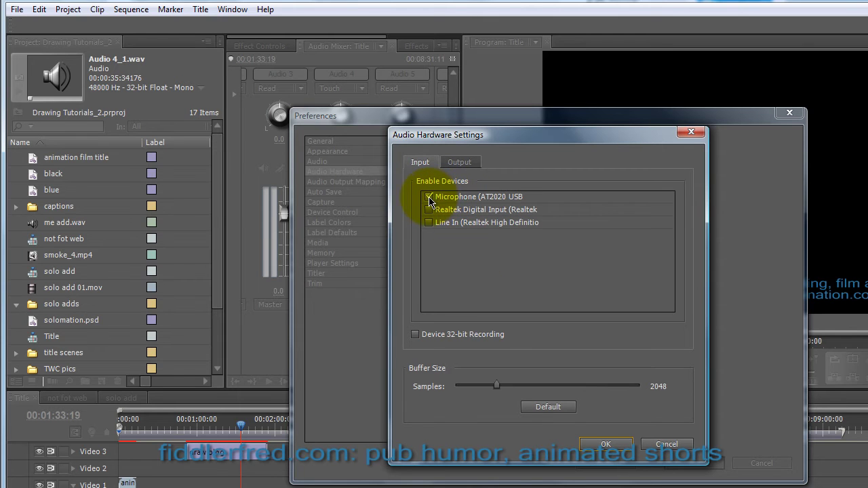
left_click(599, 445)
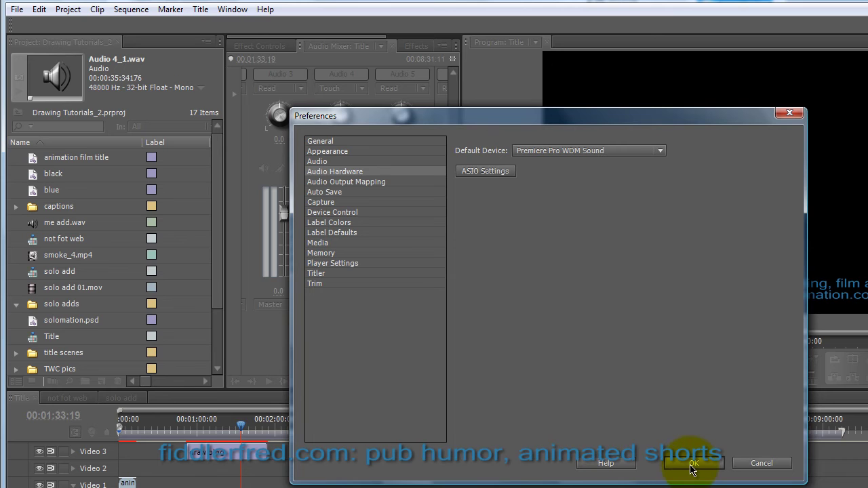
left_click(692, 465)
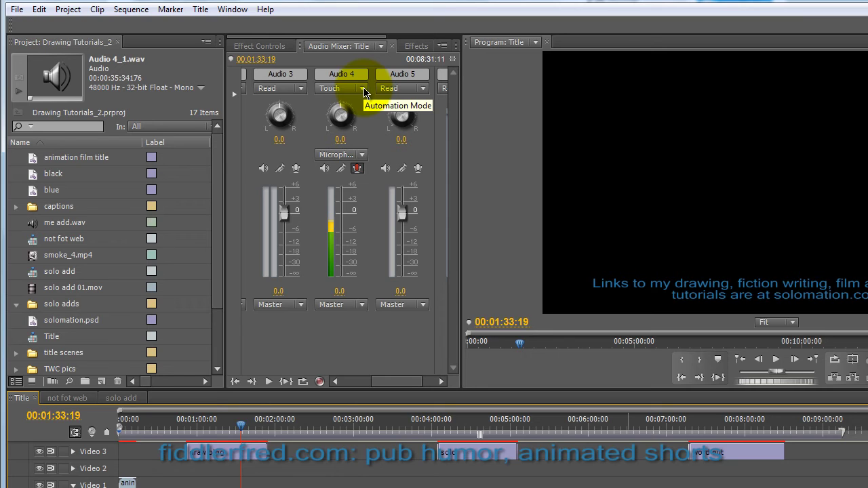
Step: Keep Audio 4 on Touch automation and toggle Meter Input(s) Only off and back on
left_click(364, 89)
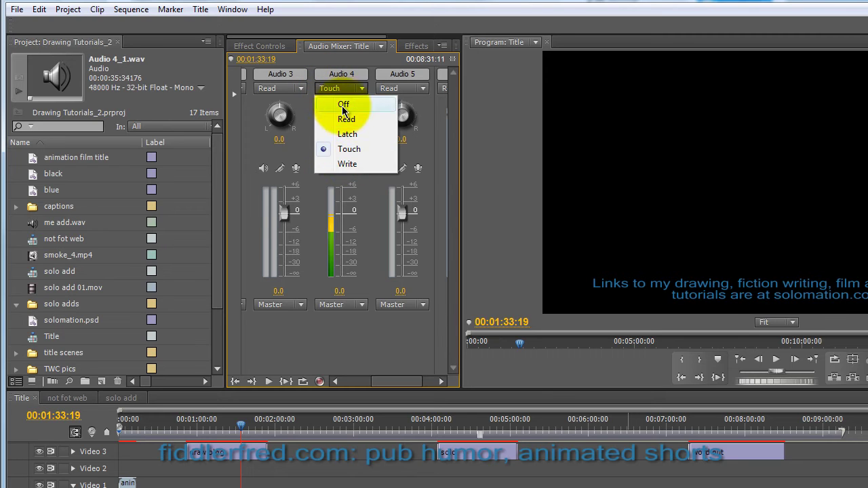
left_click(345, 149)
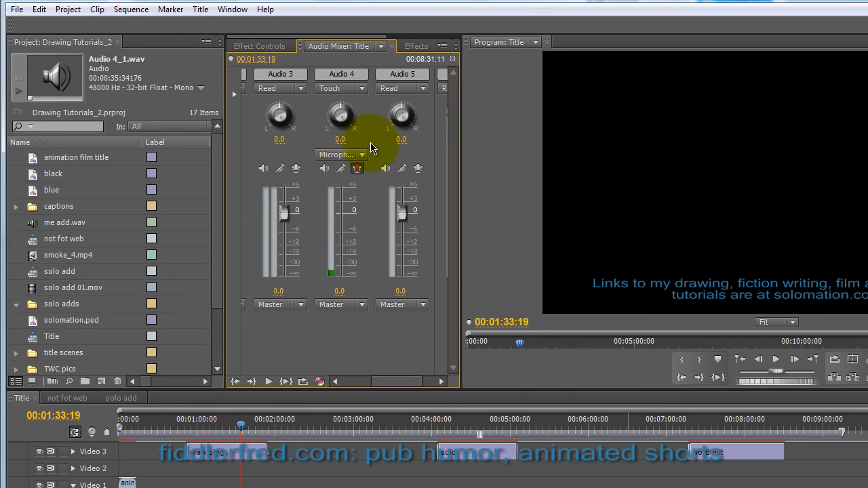
left_click(443, 48)
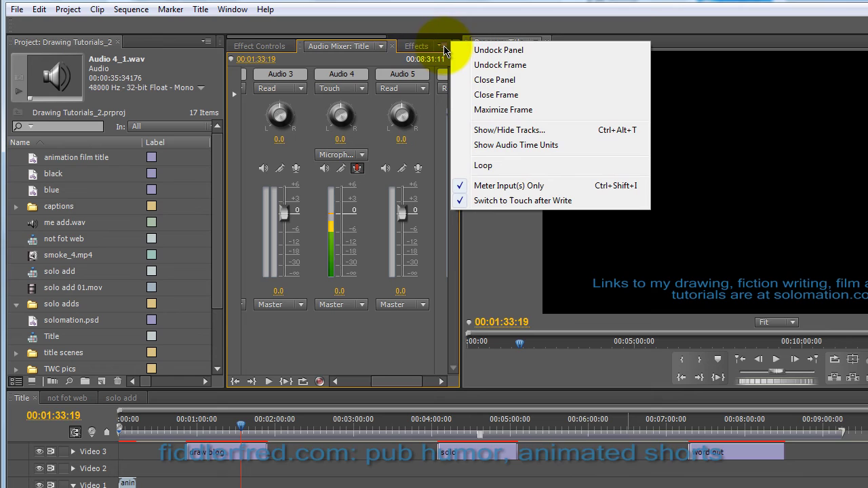
left_click(465, 189)
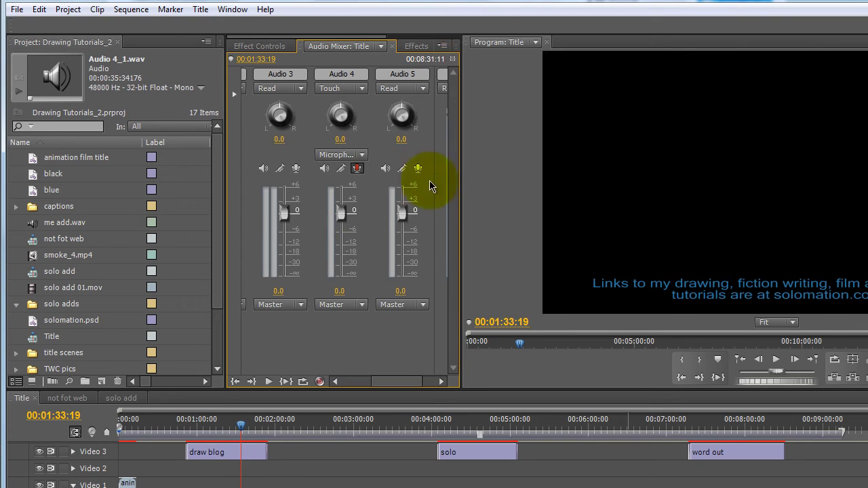
left_click(442, 45)
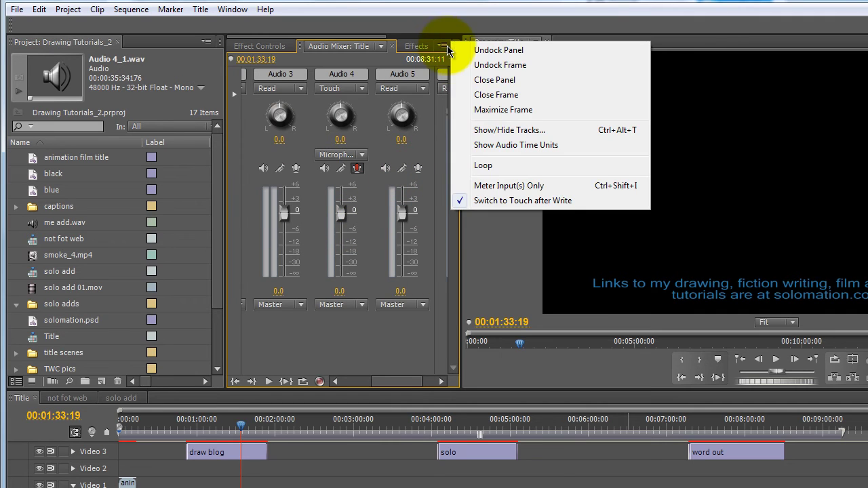
left_click(473, 186)
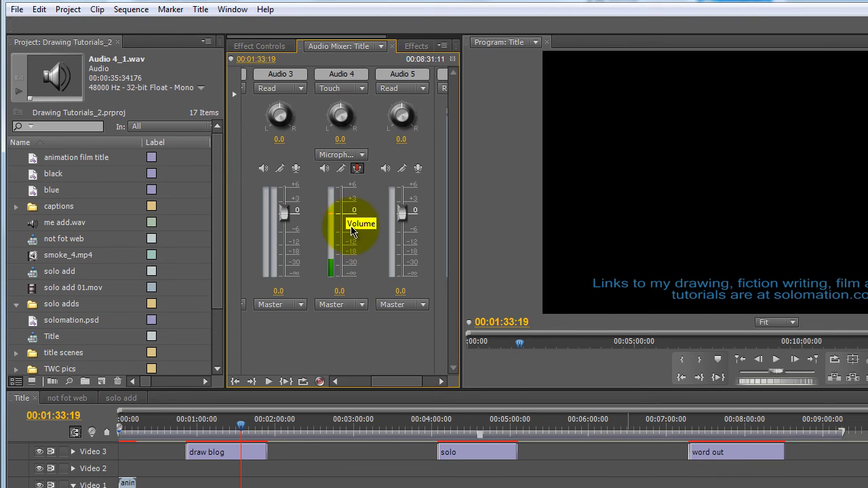
Step: Enable Audio 4 for recording with Microphone (AT2020 USB) input and arm the mixer's Record button
left_click(358, 170)
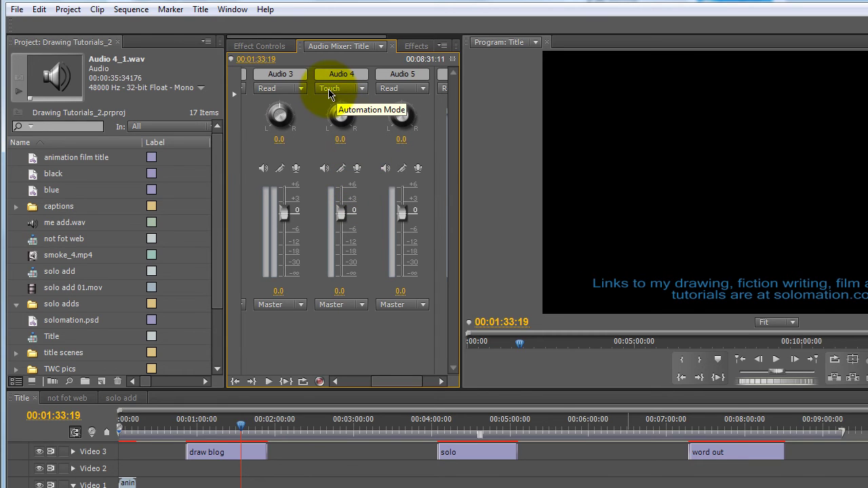
left_click(358, 169)
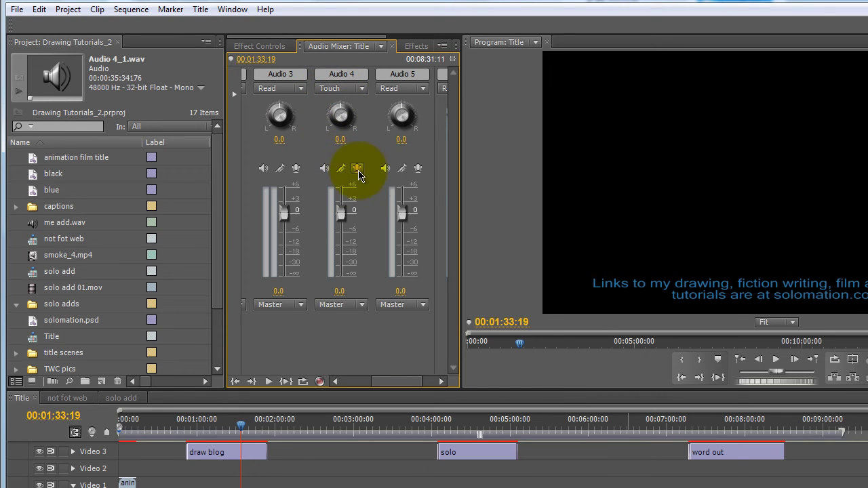
left_click(358, 170)
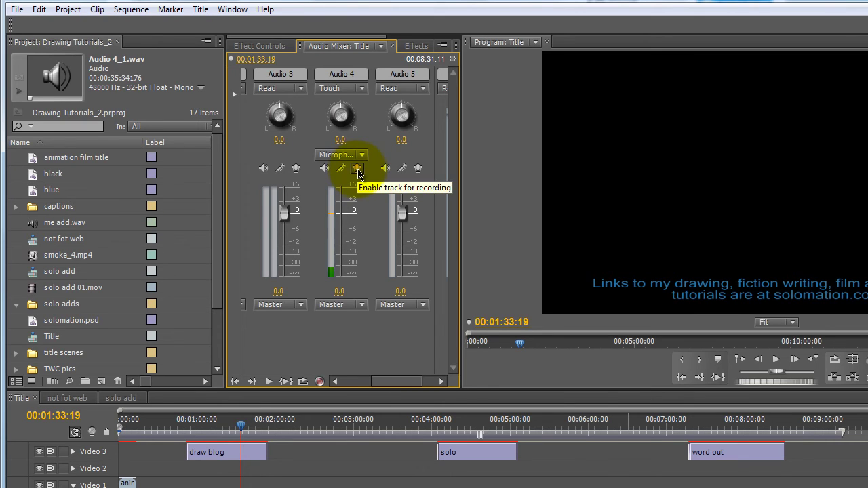
left_click(363, 156)
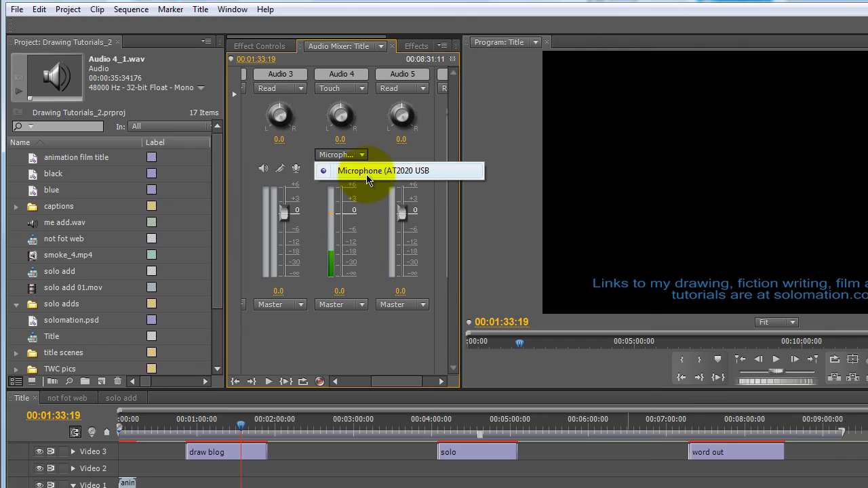
left_click(367, 175)
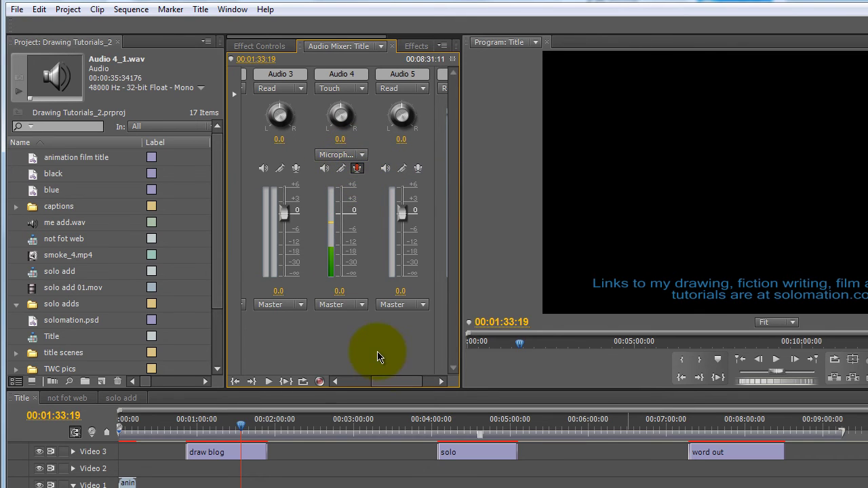
left_click(322, 381)
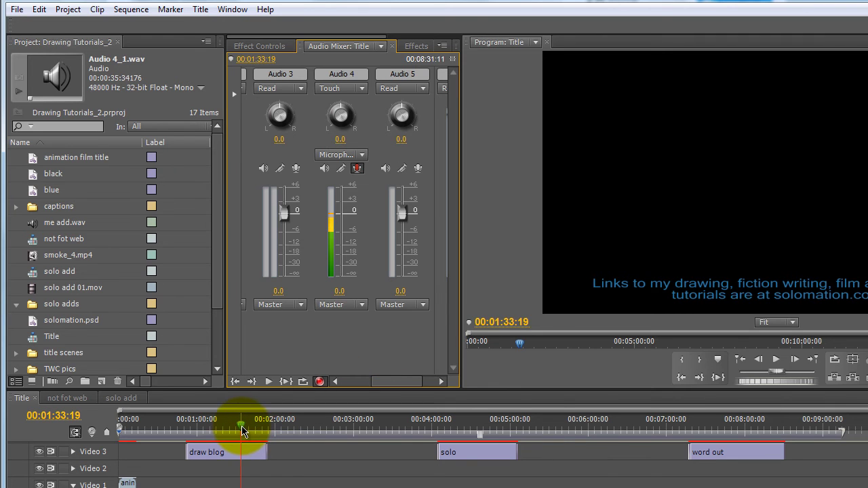
Step: Place the playhead at the start point and record the voice onto Audio 4
mouse_move(243, 432)
left_mouse_down()
mouse_move(233, 429)
mouse_move(241, 436)
mouse_move(244, 423)
left_mouse_up()
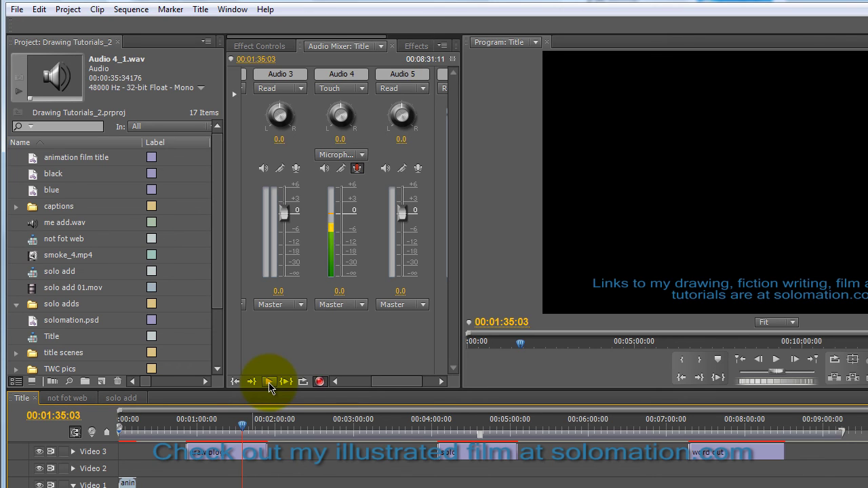
left_click(269, 381)
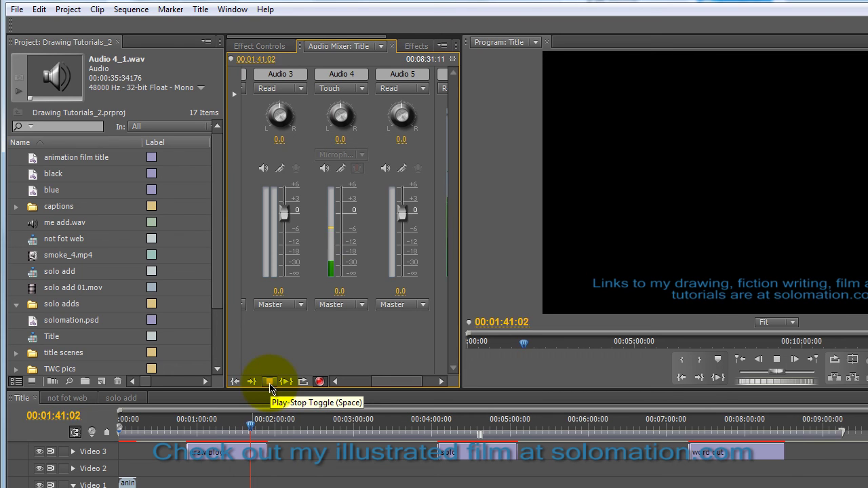
left_click(270, 382)
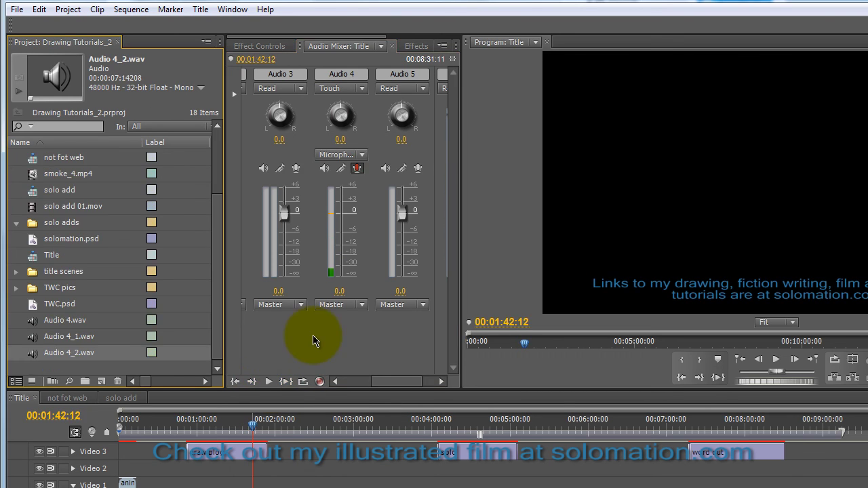